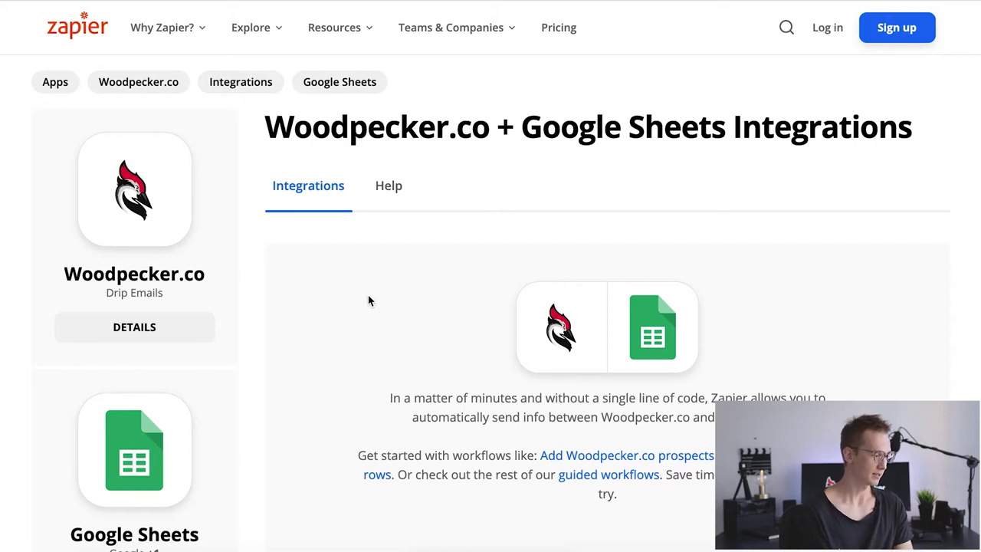
Step: Choose New Spreadsheet Row as the Google Sheets trigger and Create/Update Prospect in Campaign as the Woodpecker.co action
scroll(368, 301, down, 4)
scroll(368, 300, down, 5)
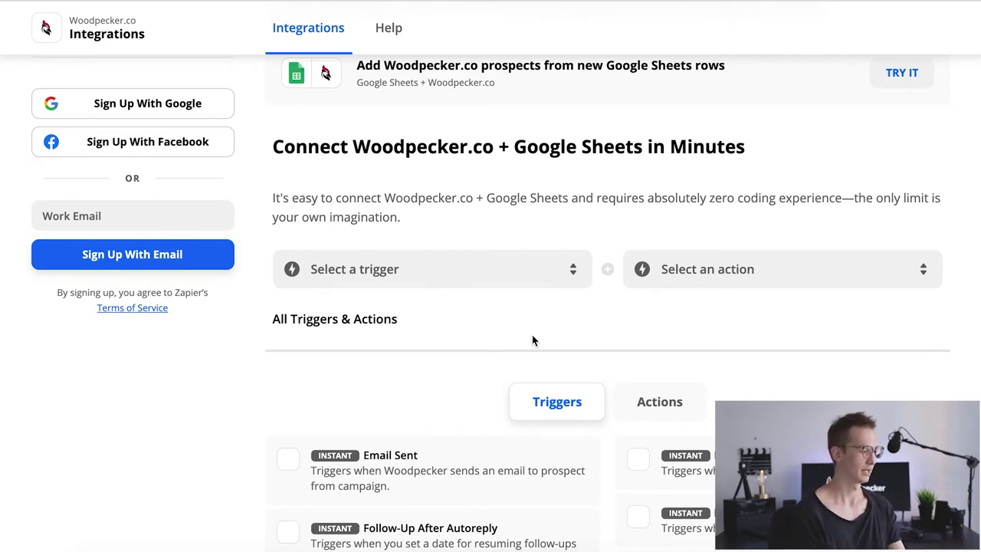
click(502, 282)
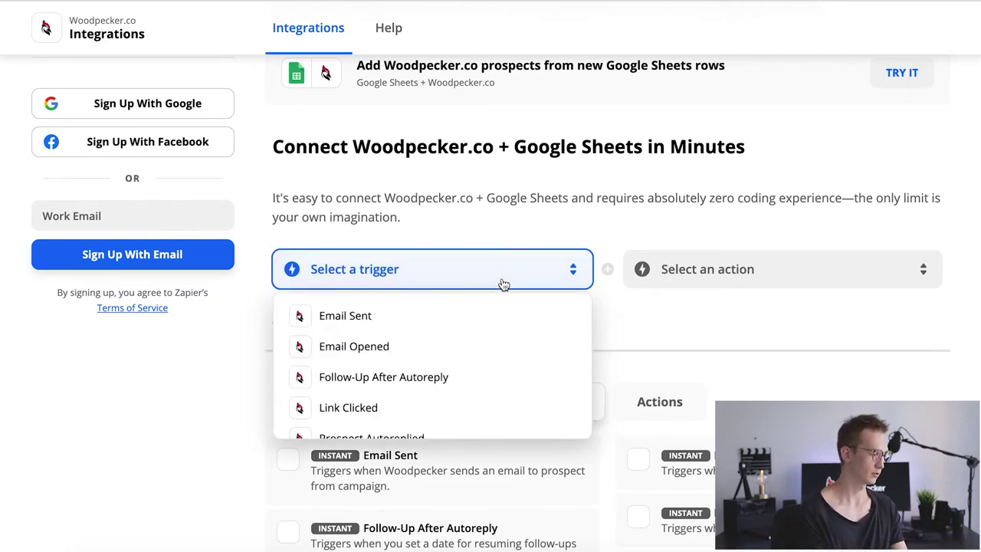
scroll(502, 385, down, 1)
scroll(502, 385, down, 5)
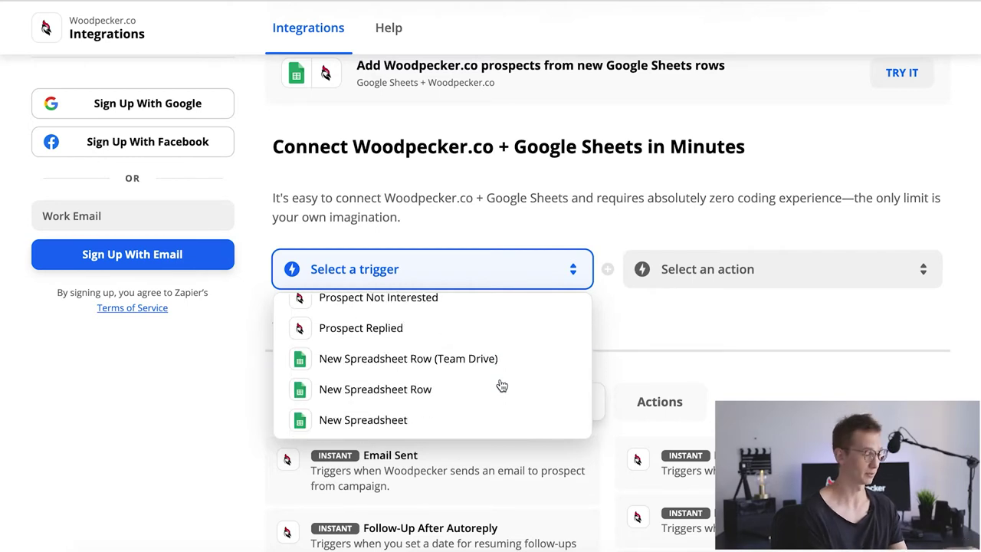
click(418, 388)
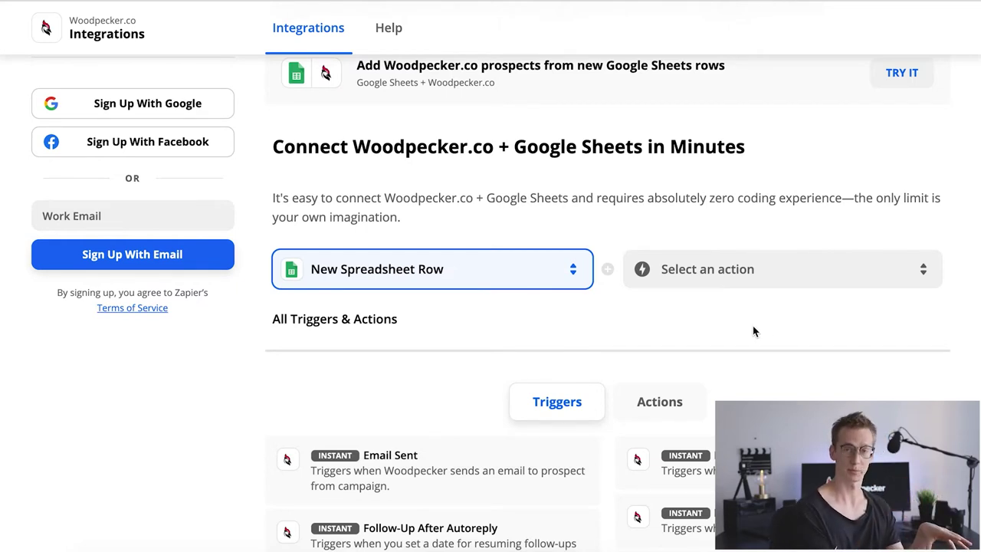
click(783, 270)
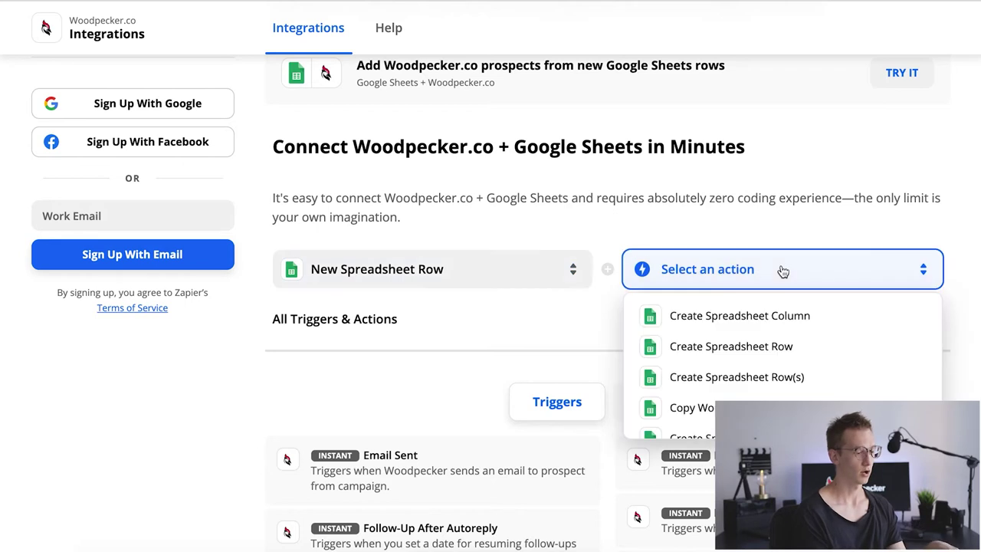
scroll(809, 357, down, 10)
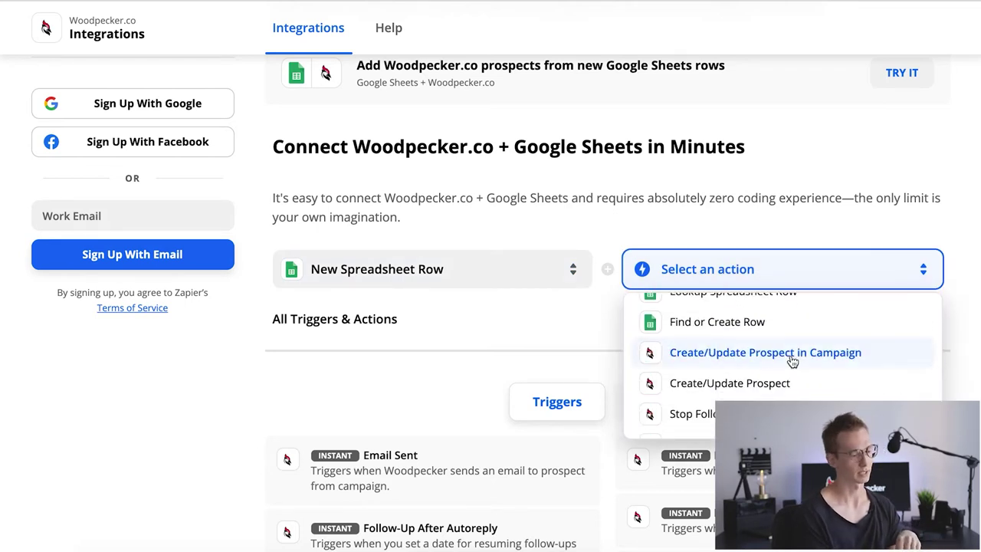
click(792, 361)
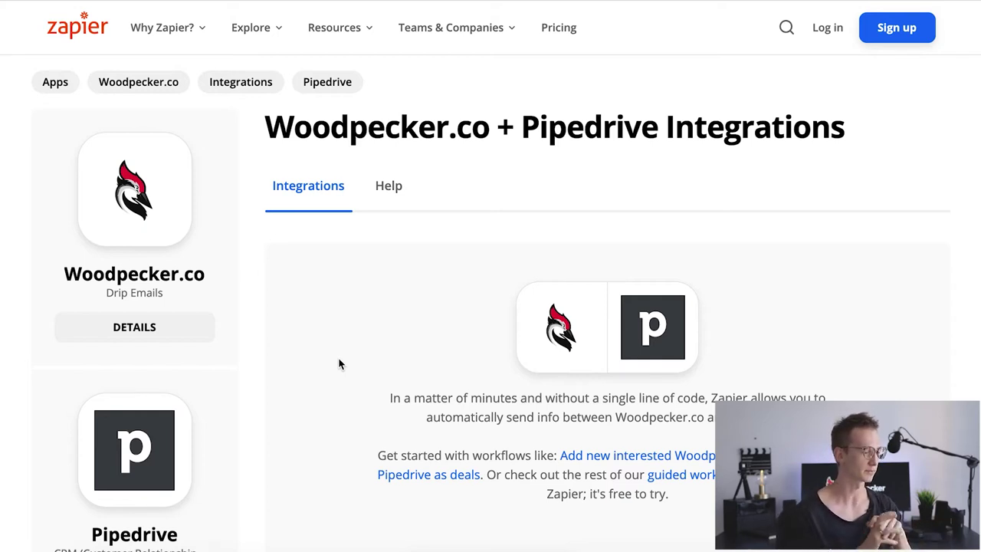
Step: Select Prospect Interested as the Woodpecker.co trigger and Create Deal as the Pipedrive action
scroll(338, 359, down, 5)
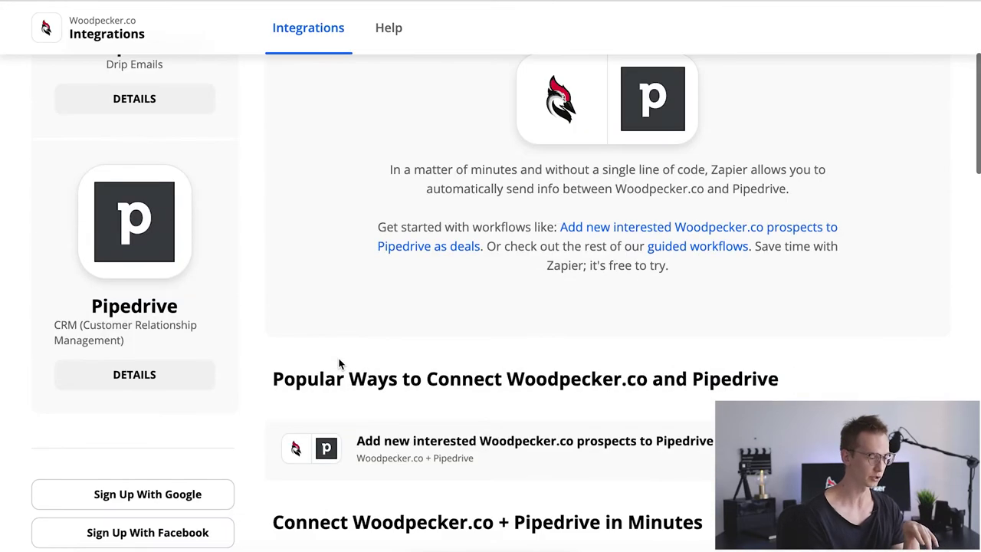
scroll(339, 363, down, 3)
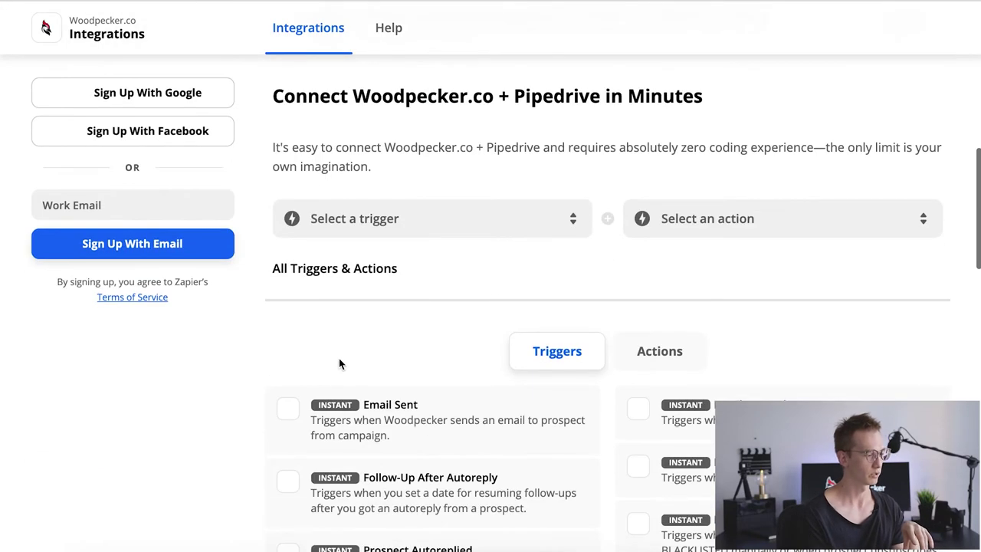
click(525, 226)
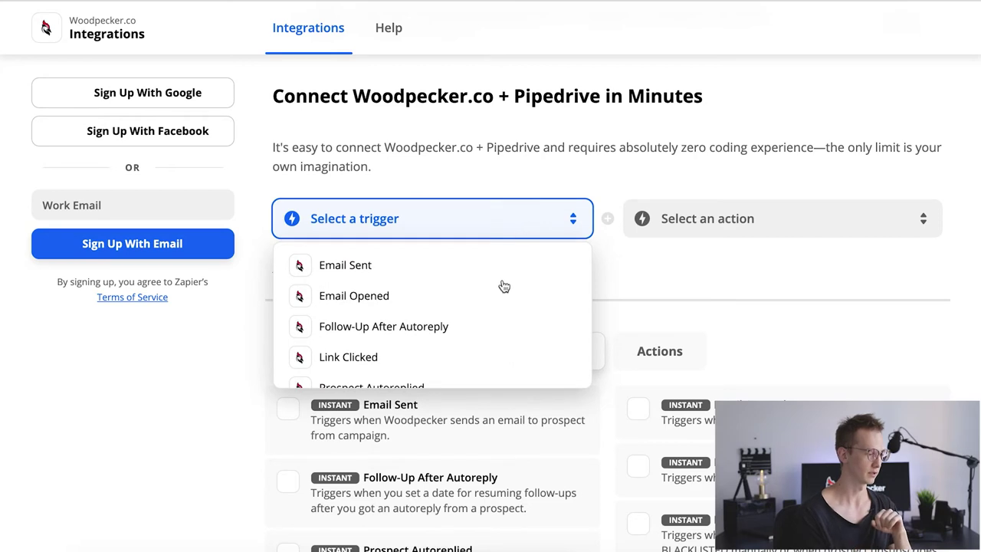
scroll(508, 314, down, 3)
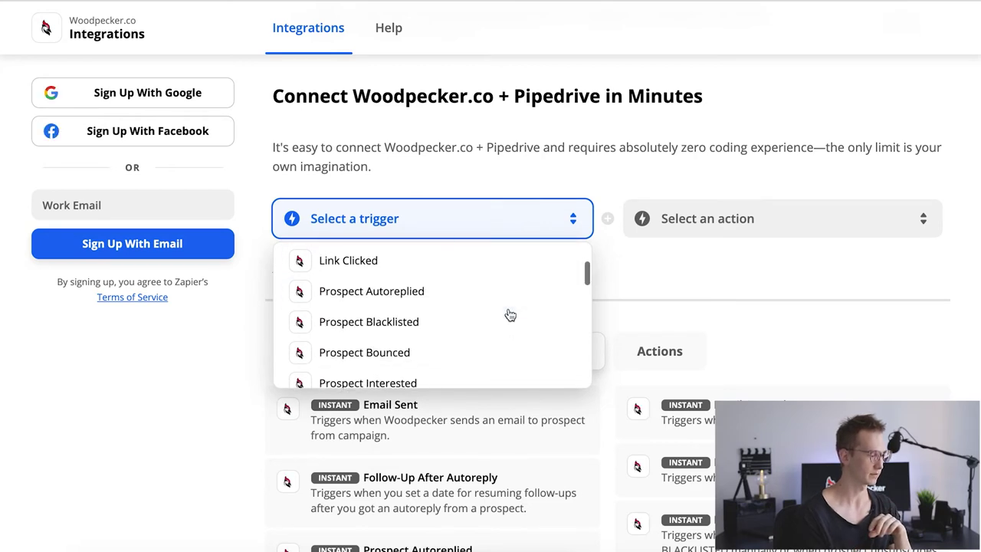
scroll(508, 314, down, 1)
click(486, 338)
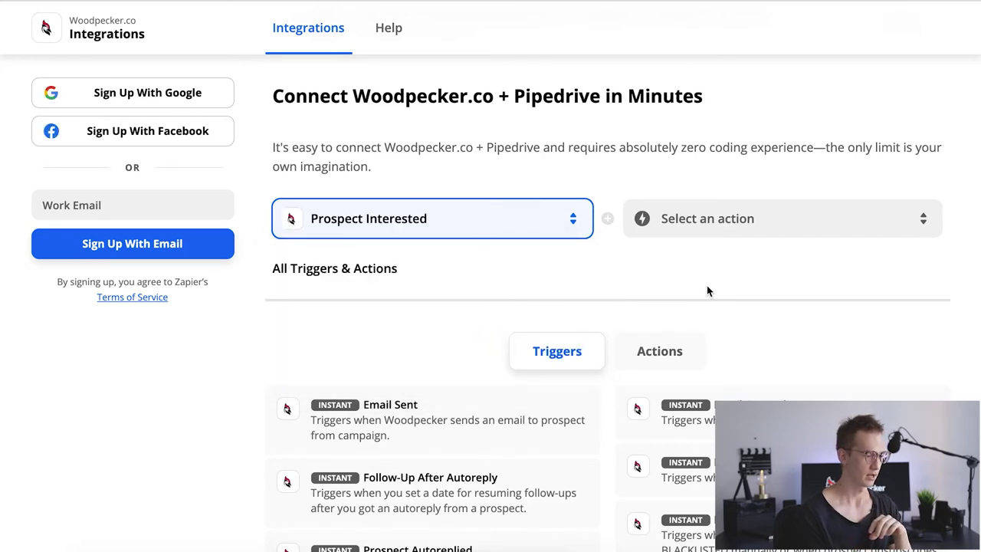
click(810, 232)
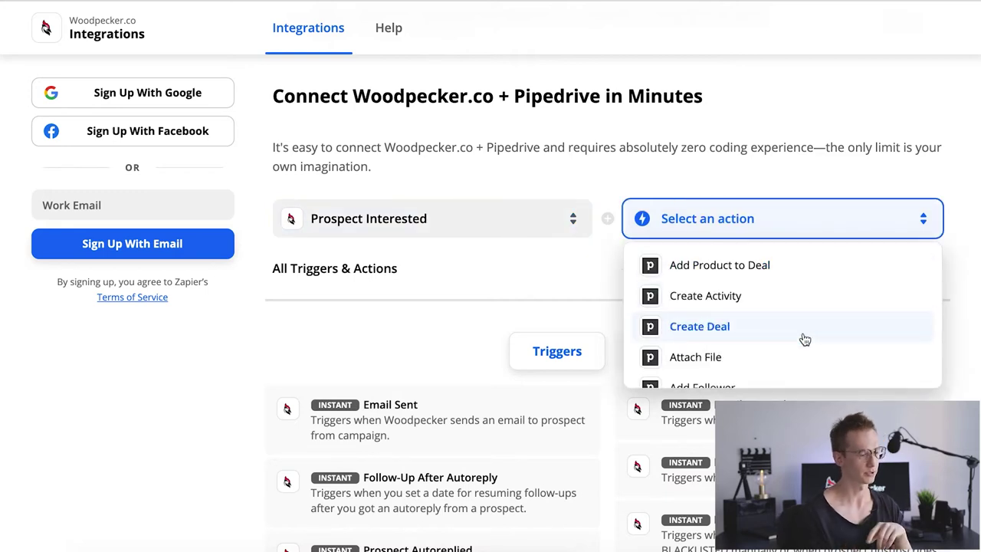
click(803, 337)
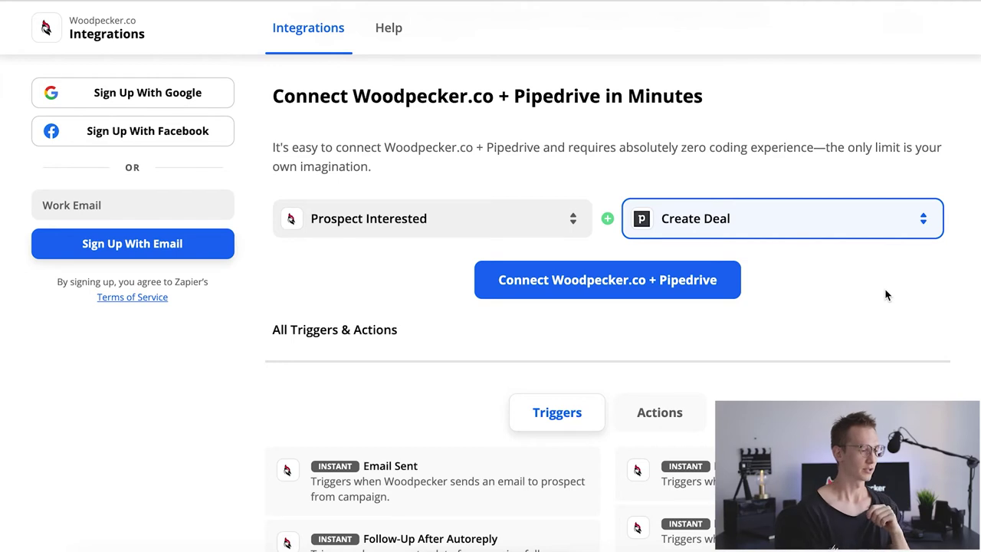
Step: Switch the trigger to Pipedrive's New Deal
click(458, 224)
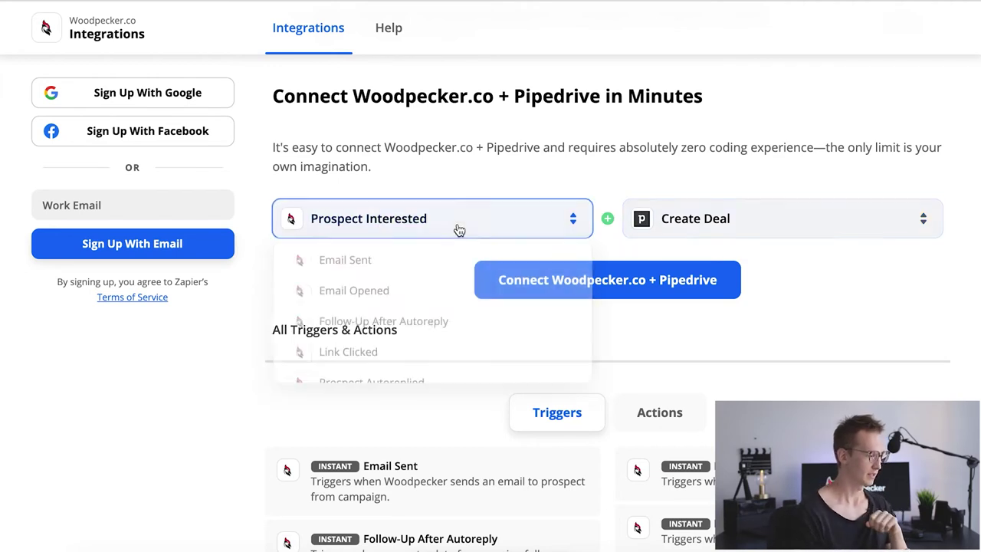
scroll(457, 329, down, 6)
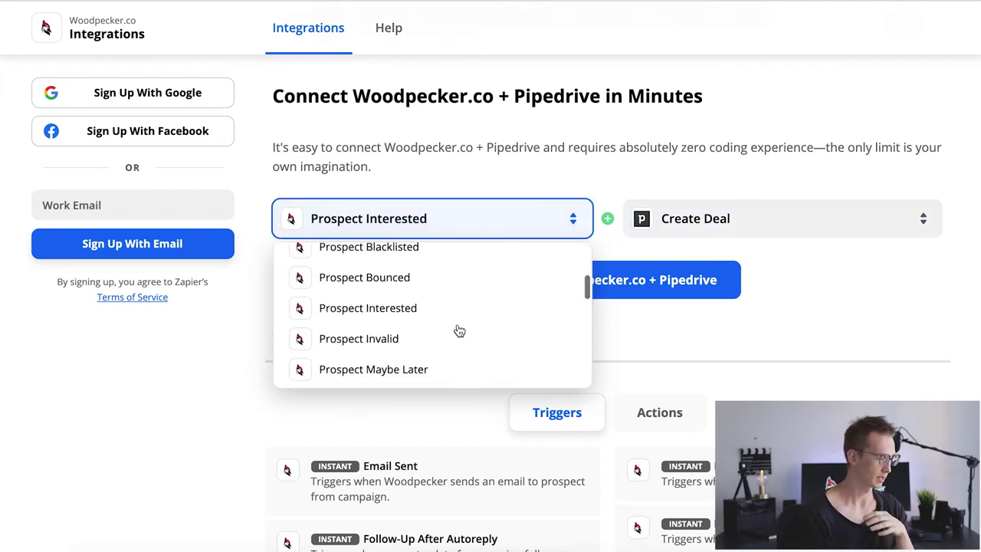
scroll(458, 330, down, 3)
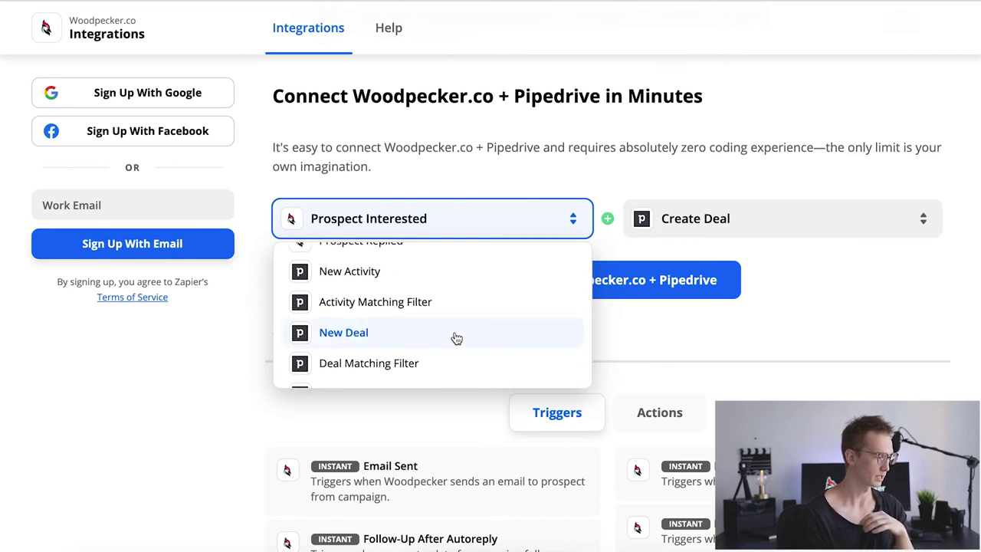
scroll(456, 338, down, 1)
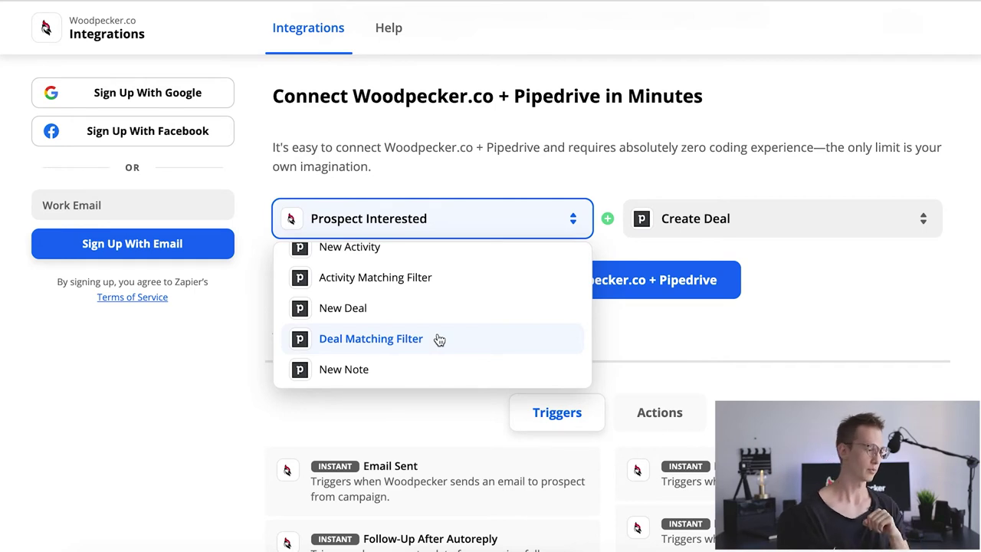
click(413, 314)
Step: Switch the action to Woodpecker.co's Create/Update Prospect in Campaign
click(815, 232)
scroll(838, 348, down, 2)
scroll(839, 349, down, 6)
scroll(839, 350, down, 5)
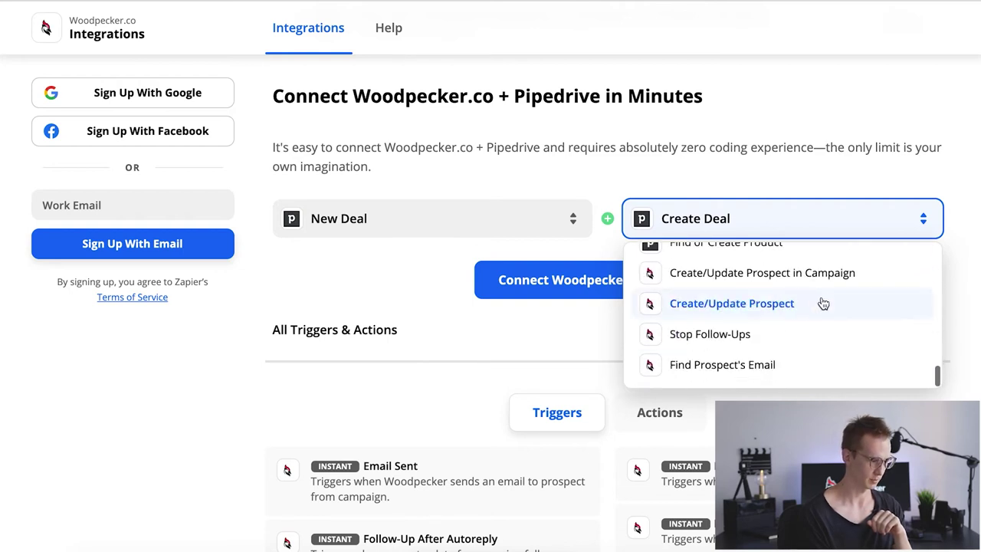
click(816, 281)
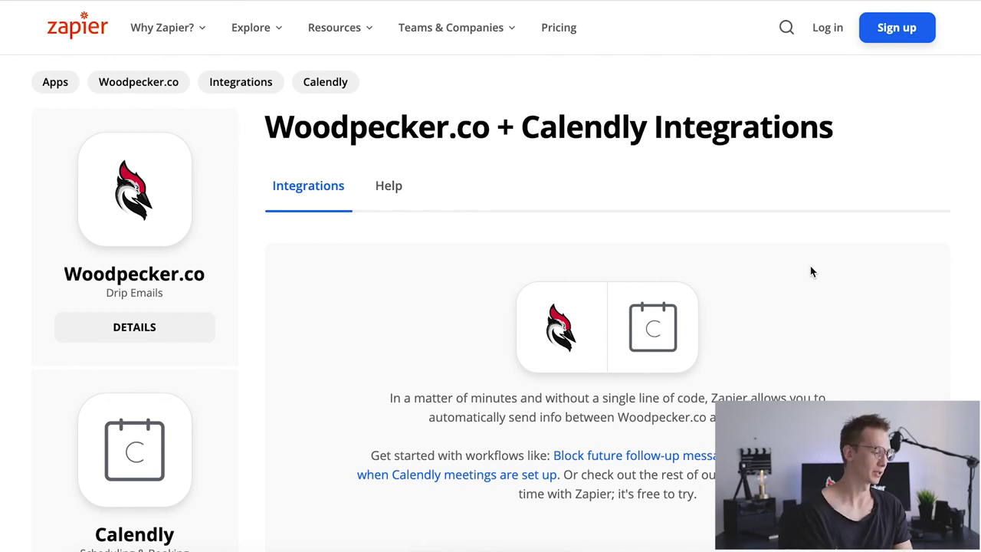
Step: Select Invitee Created as the Calendly trigger and Stop Follow-Ups as the Woodpecker.co action
scroll(811, 272, down, 9)
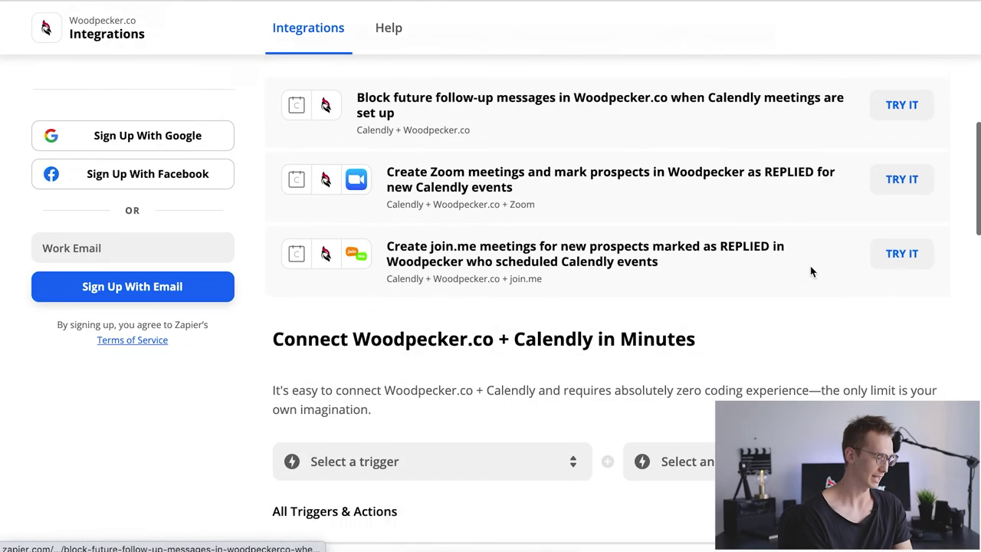
scroll(811, 271, down, 2)
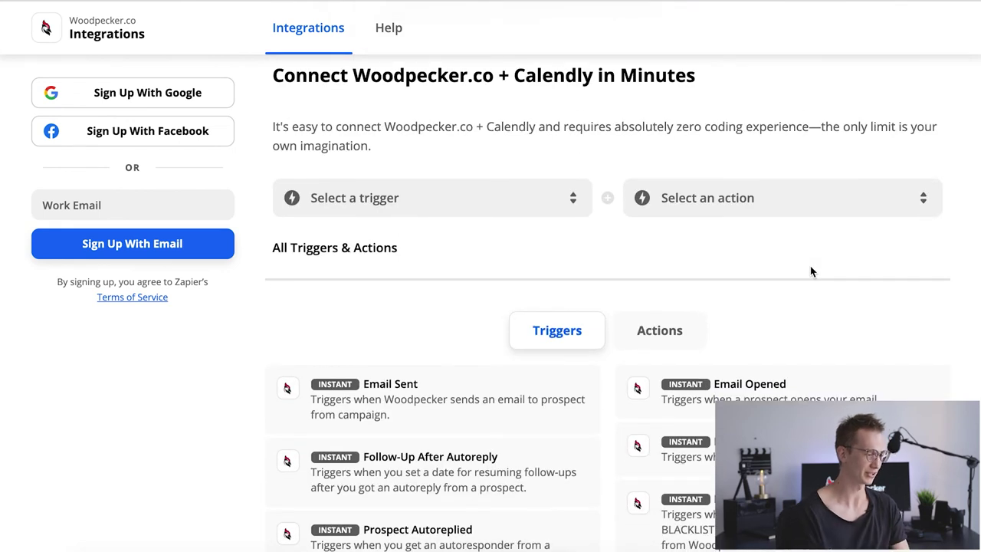
click(507, 205)
scroll(506, 318, down, 3)
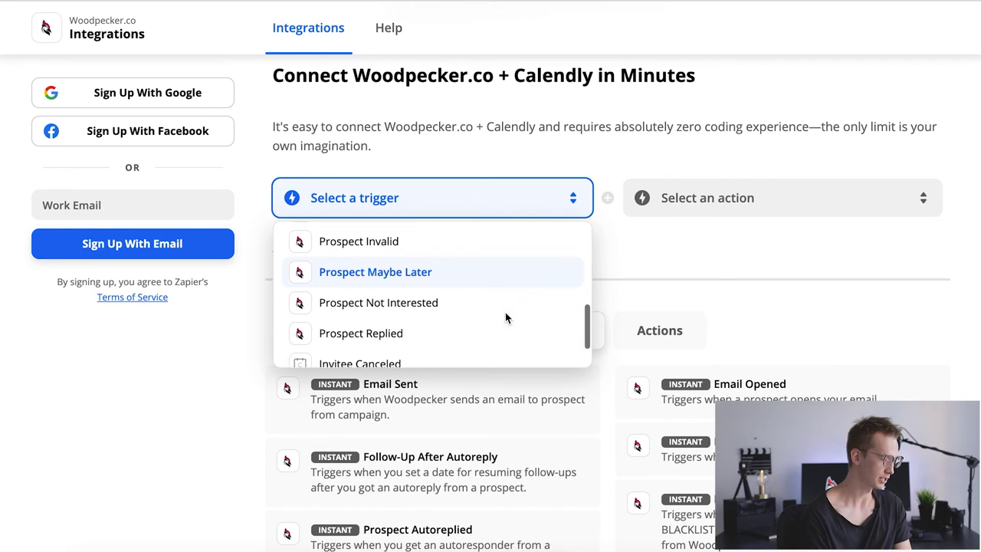
click(464, 350)
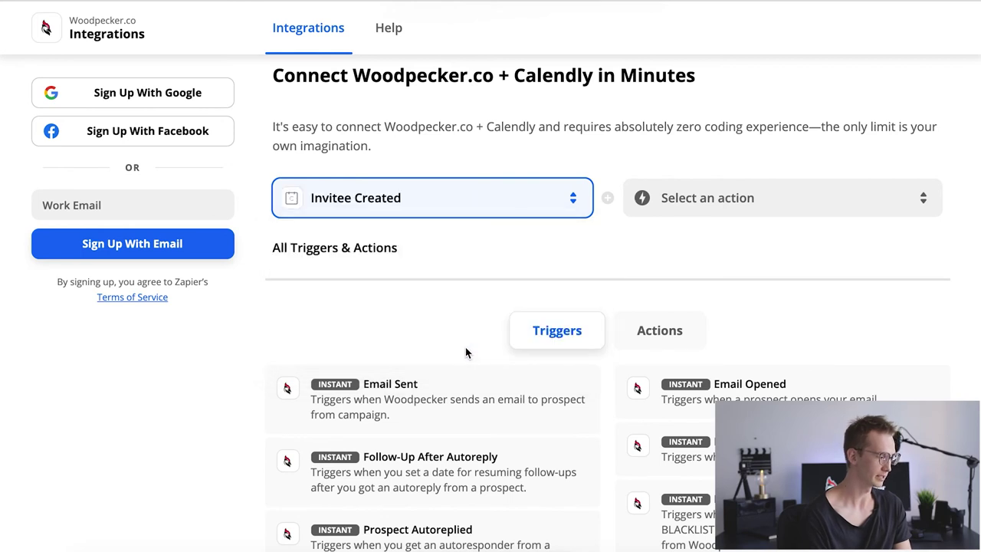
click(815, 211)
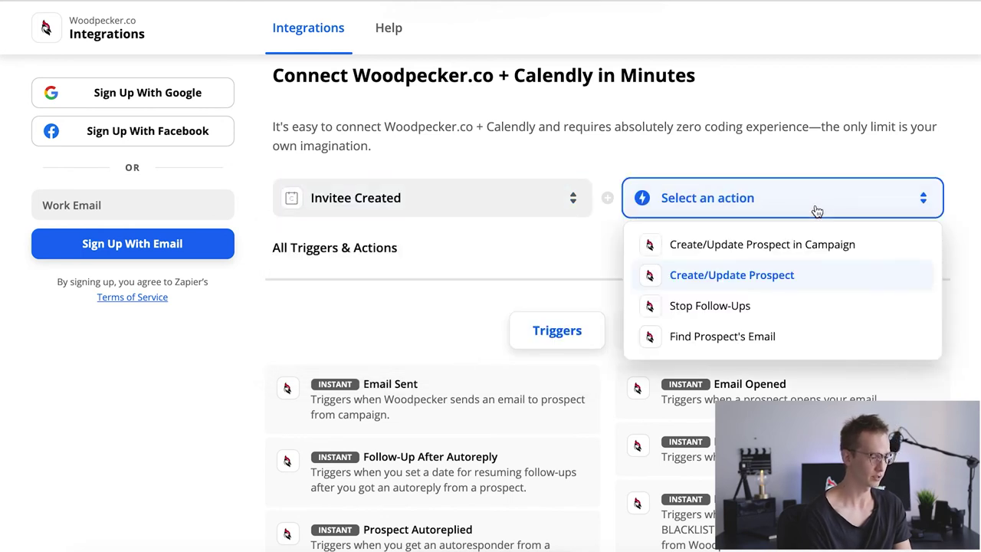
click(840, 305)
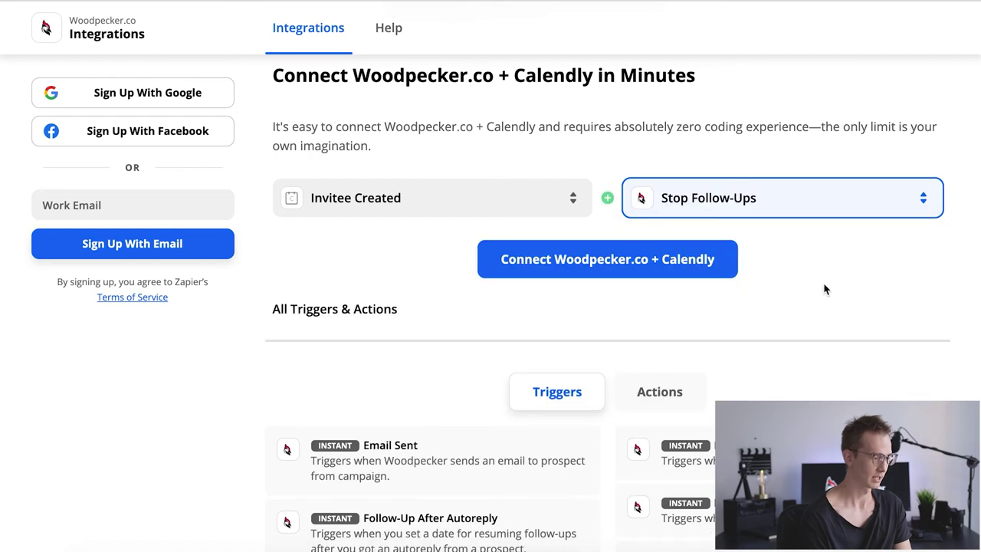